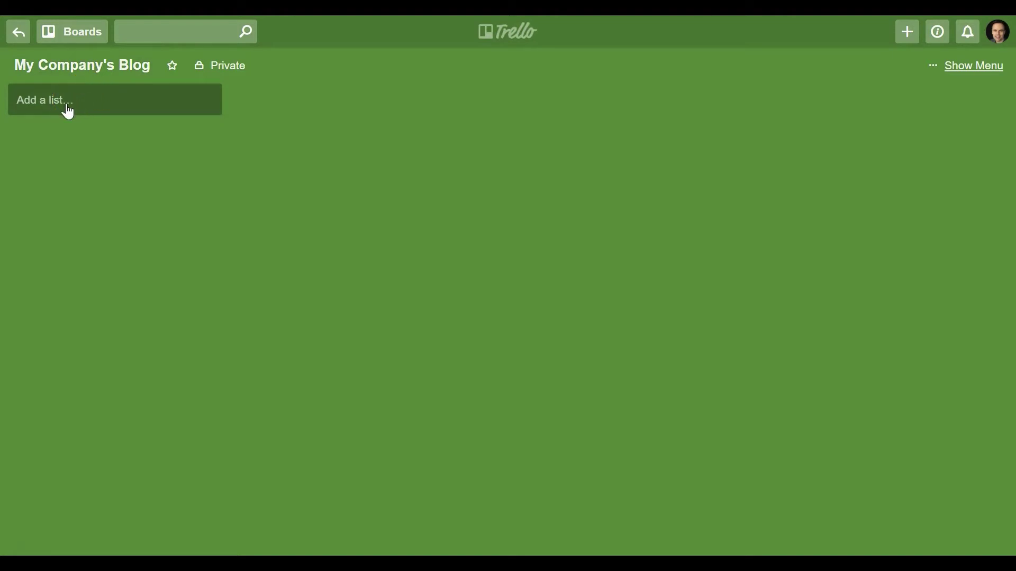
Add two empty lists named 'Ideas' and 'In Development' to the board.
left_click(68, 110)
type("Ideas")
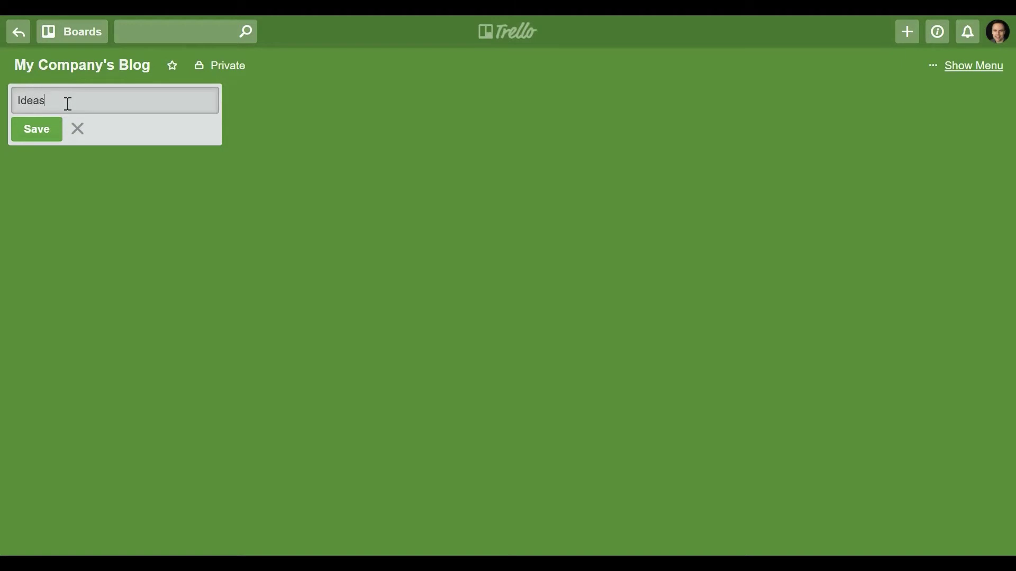
key("Return")
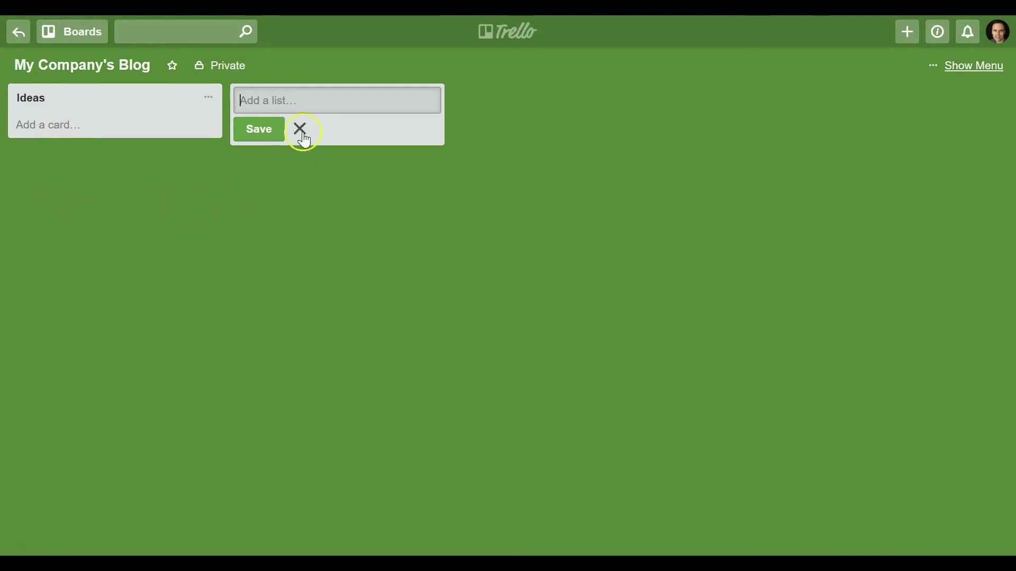
type("In")
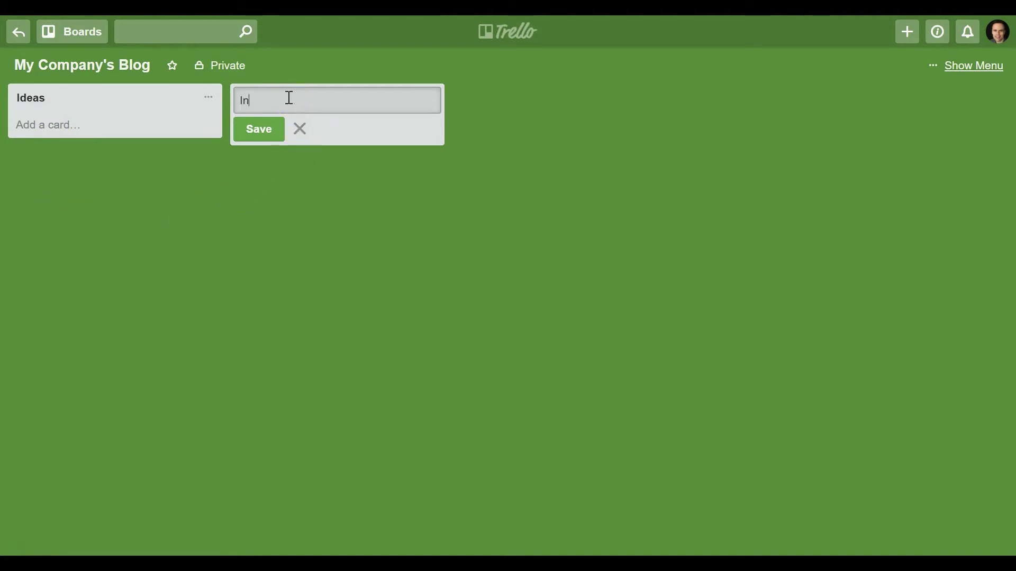
type(" Development")
key("Return")
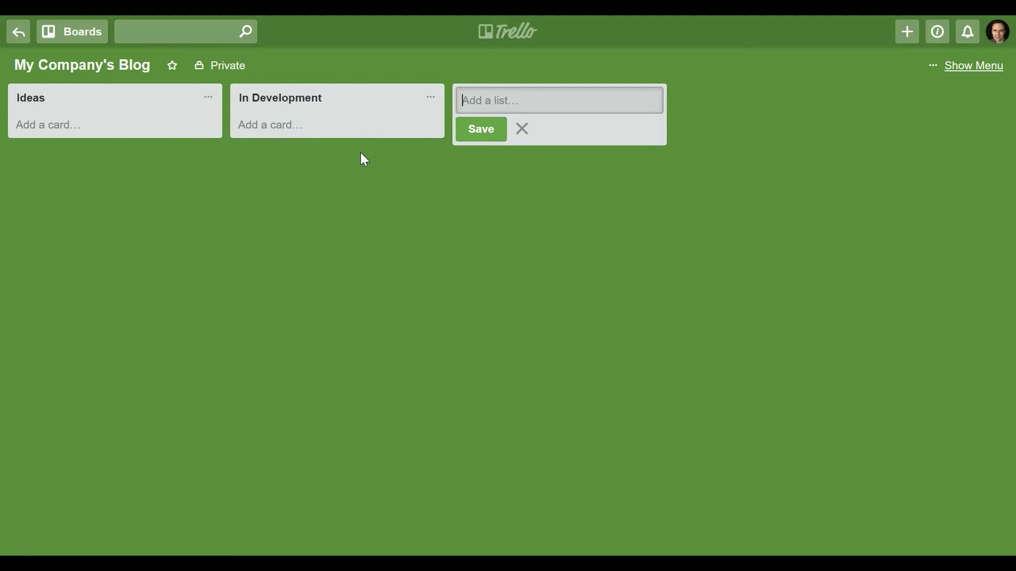
Add the 'Waiting for Approval', 'Approved' and 'Published' lists after In Development.
left_click(486, 99)
type("Waiting for Approval")
key("Return")
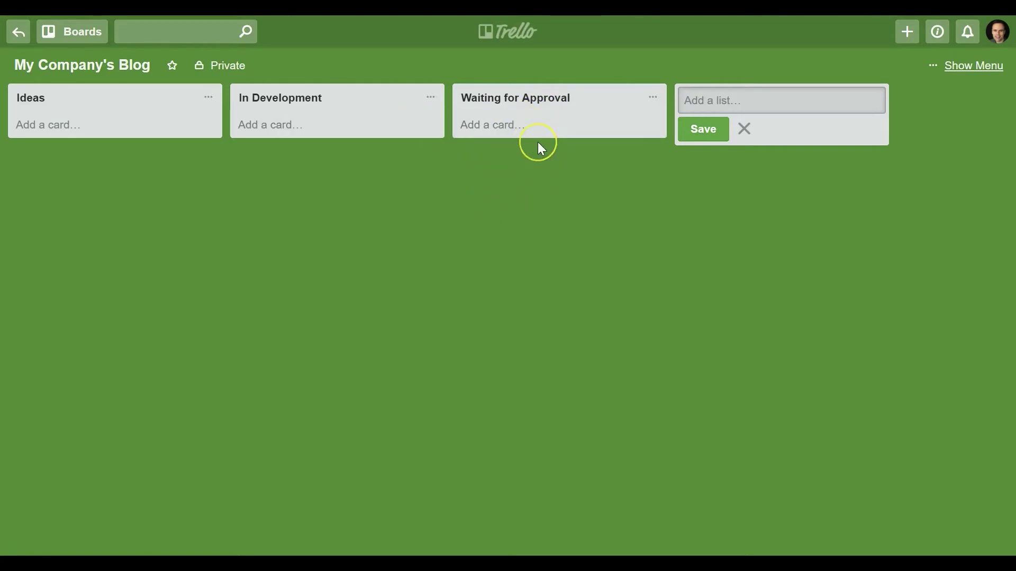
left_click(728, 102)
type("Approved")
key("Return")
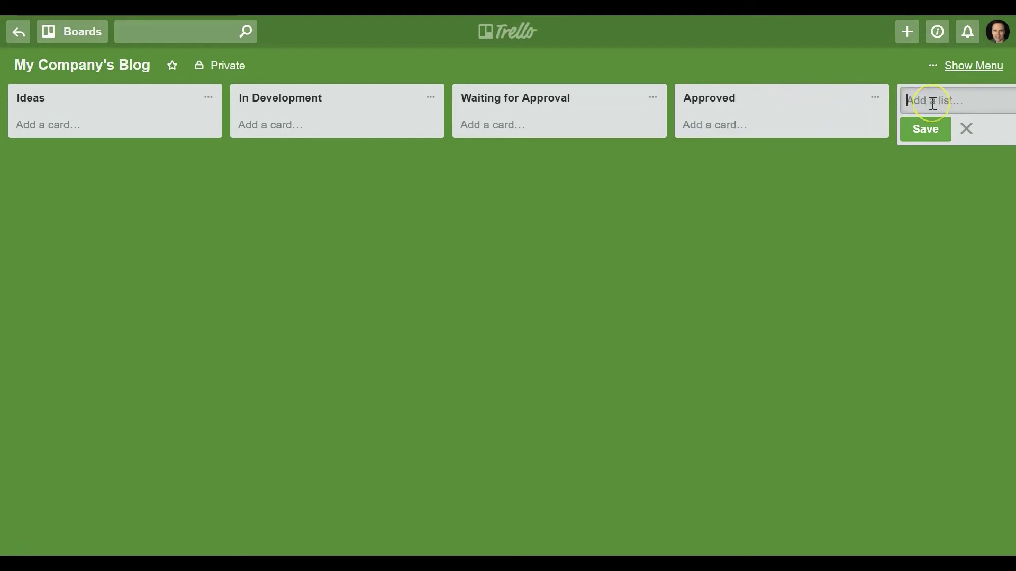
type("Published")
key("Return")
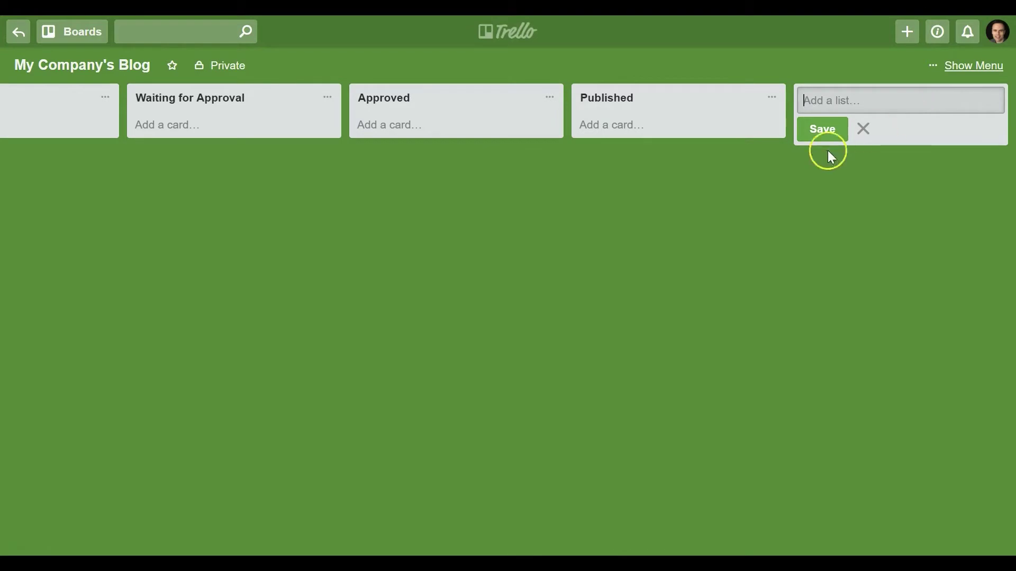
left_click(705, 200)
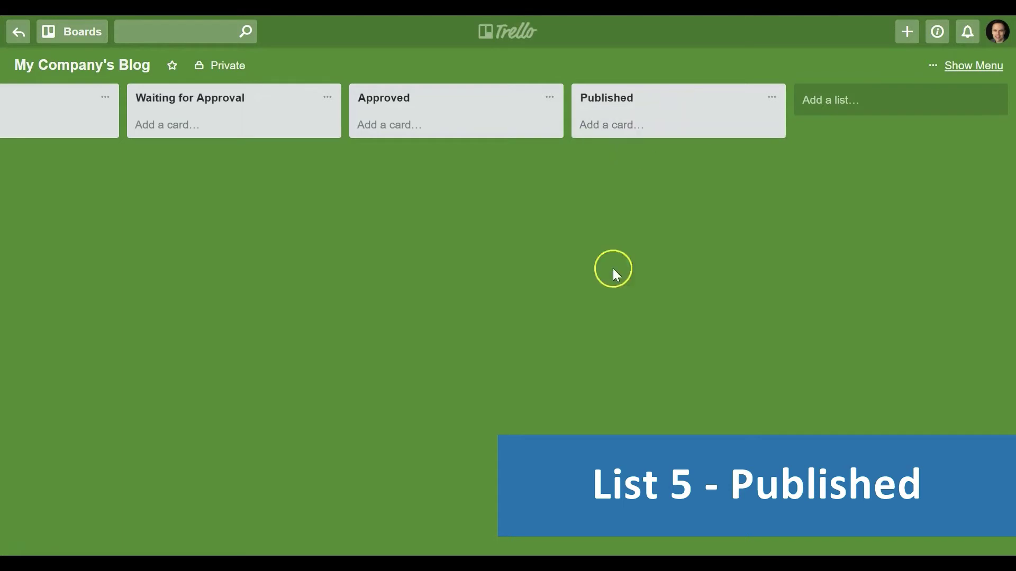
scroll(513, 552, "left", 5)
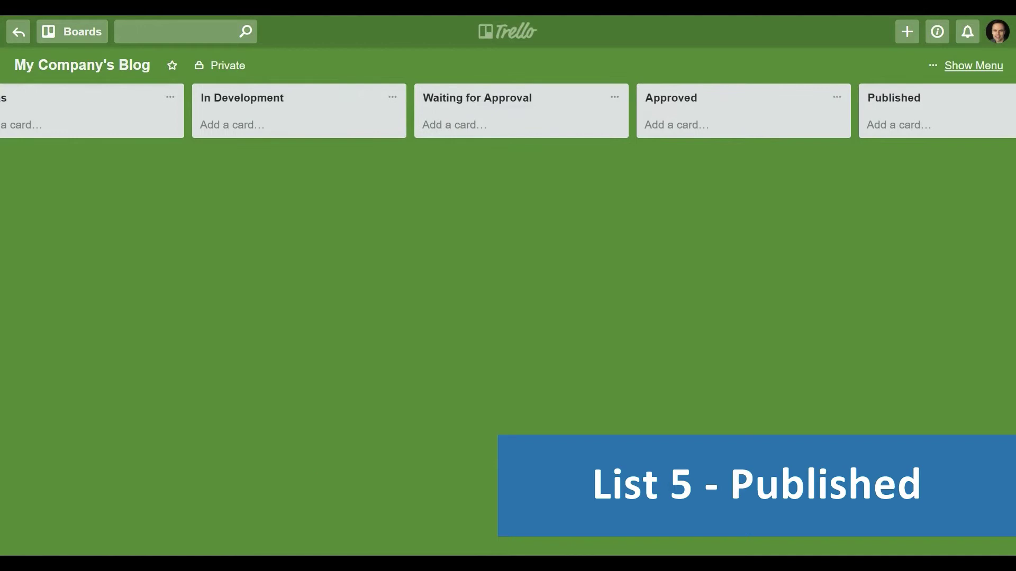
scroll(292, 554, "left", 1)
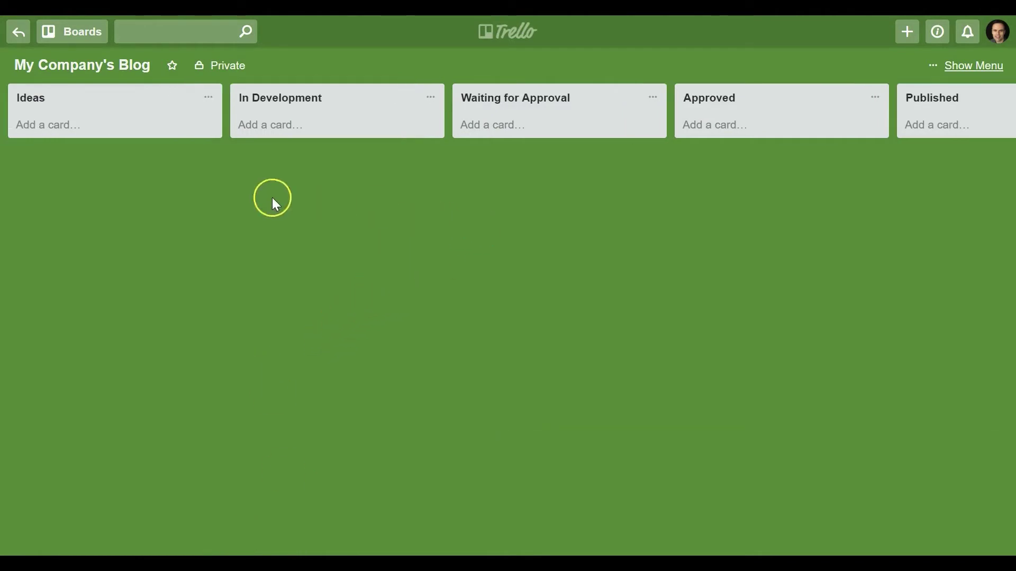
Add cards about the cat next door, 'Tomorrow is Always Better' and 'Chocolate is great in the morning' to Ideas.
left_click(49, 126)
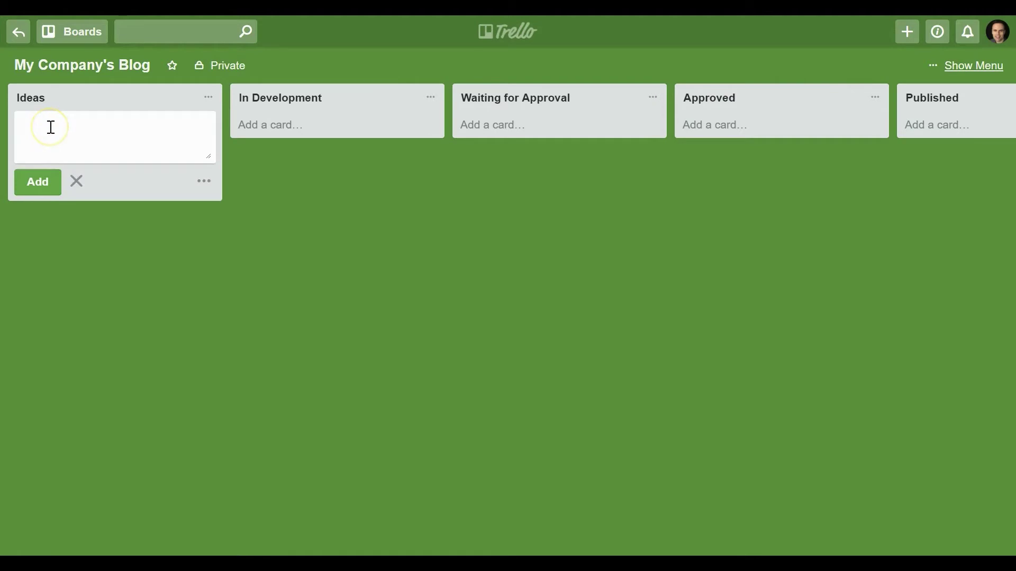
type("Sam's cat next door")
key("Return")
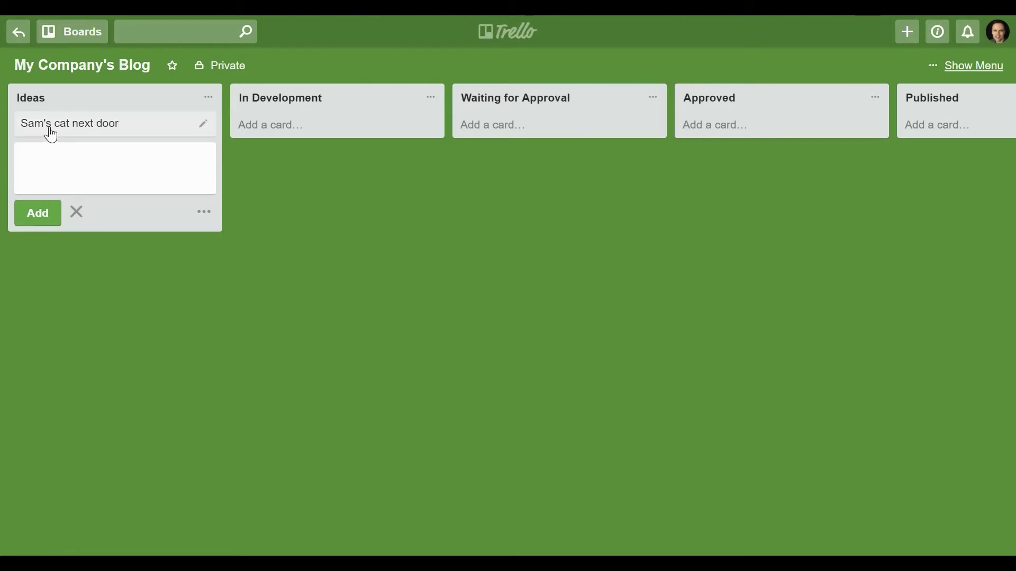
type("Tomorrow is Always Better")
key("Return")
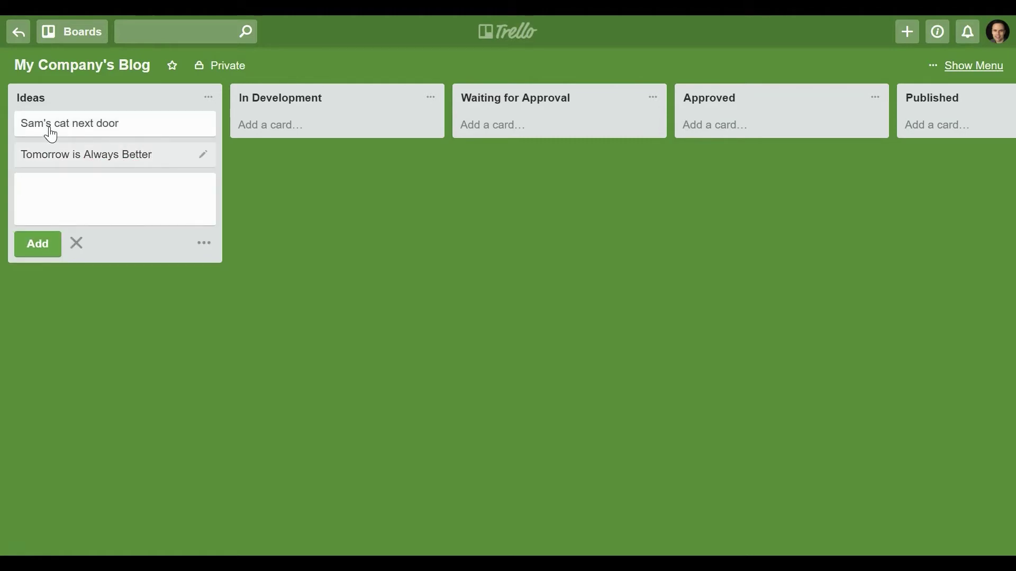
type("Chocolate is great in the morni")
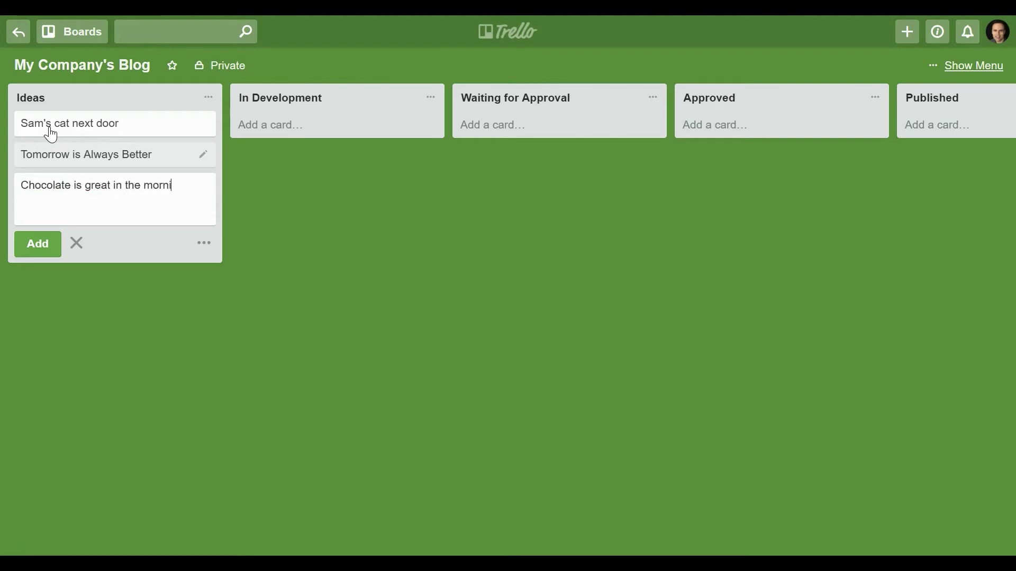
type("ng")
key("Return")
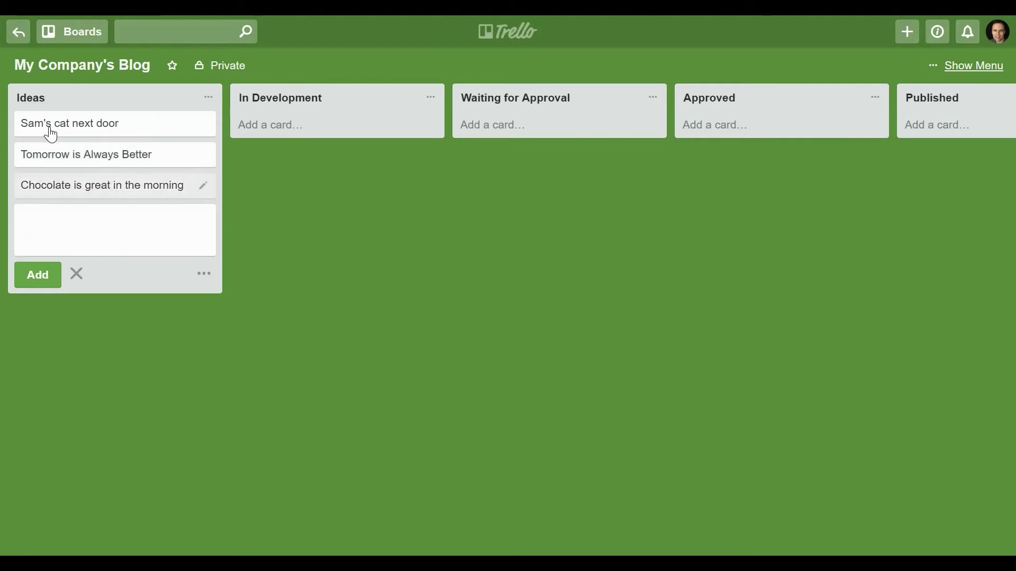
left_click(386, 271)
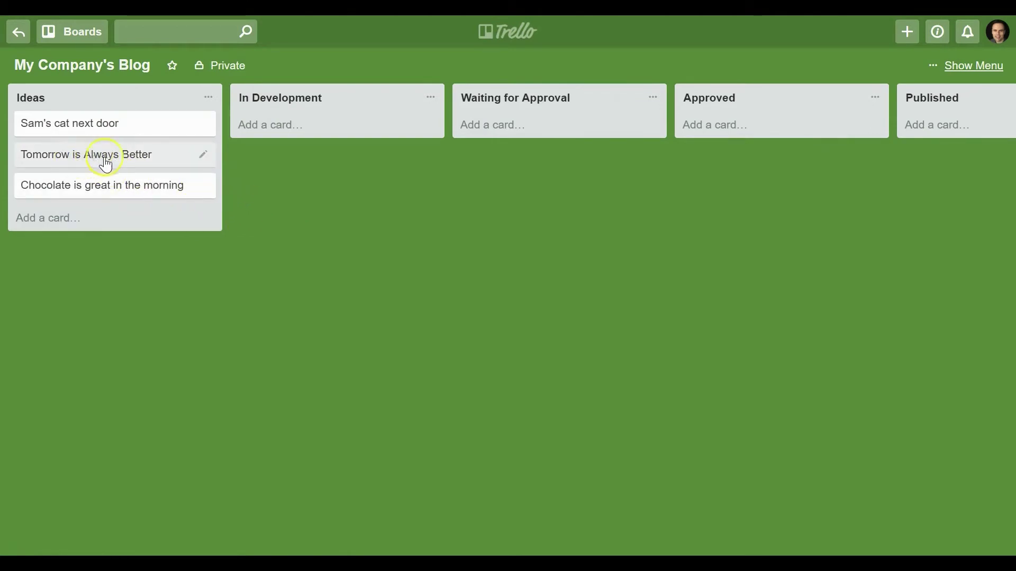
Move 'Tomorrow is Always Better' to In Development and the Chocolate card to Waiting for Approval.
left_click_drag(104, 166, 320, 136)
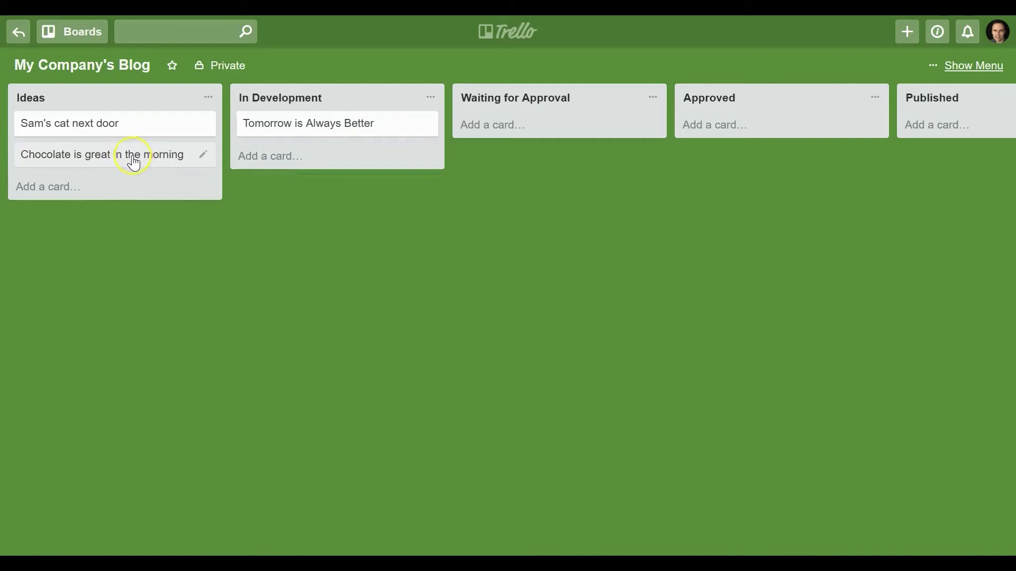
left_click_drag(104, 159, 545, 133)
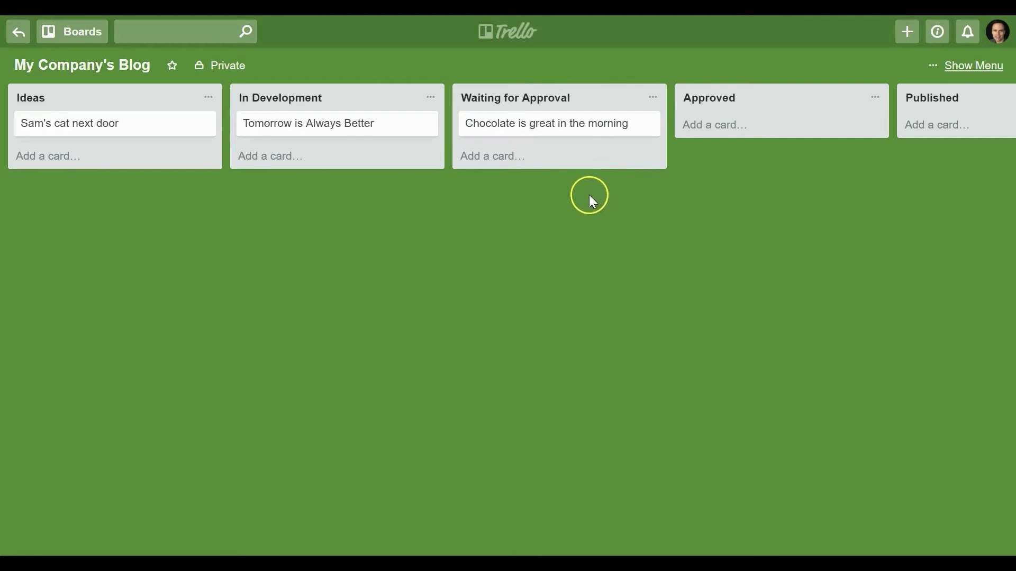
left_click(547, 126)
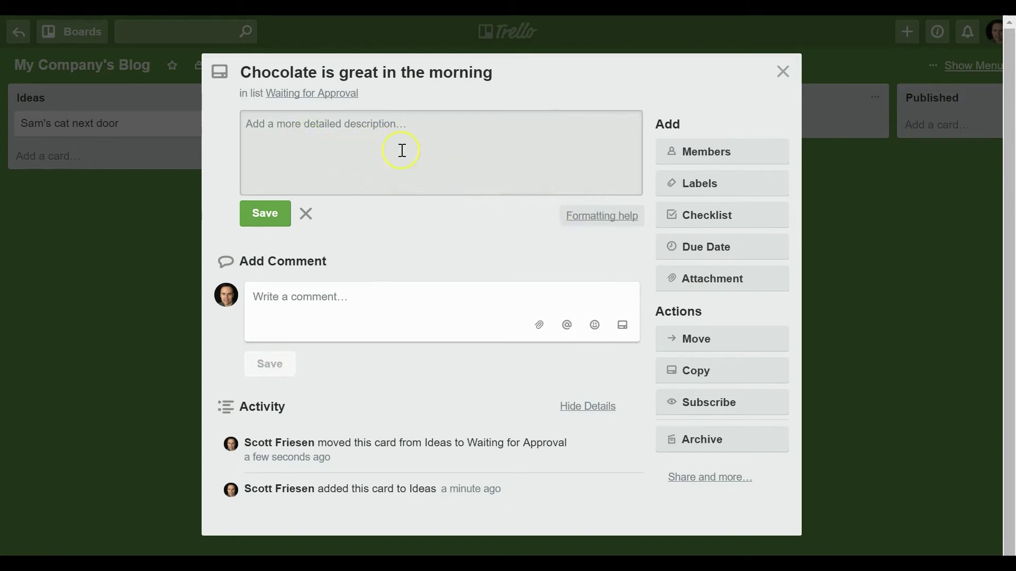
left_click(320, 297)
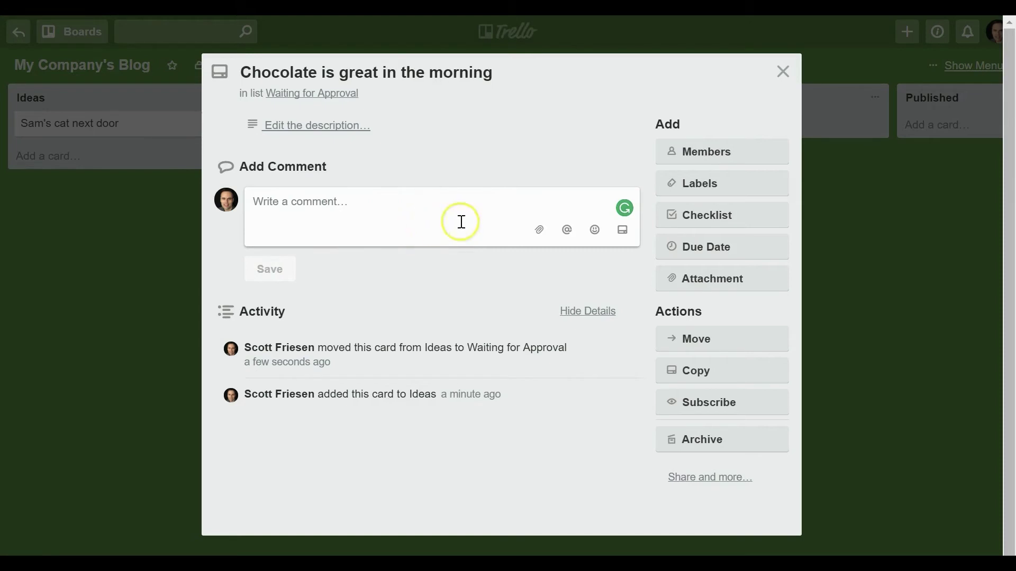
left_click(707, 277)
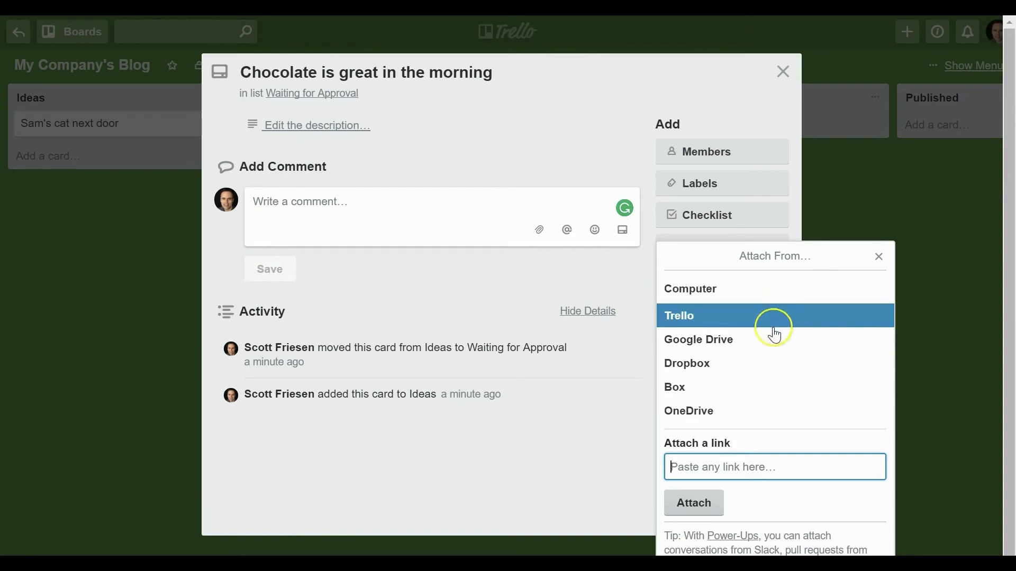
left_click(877, 258)
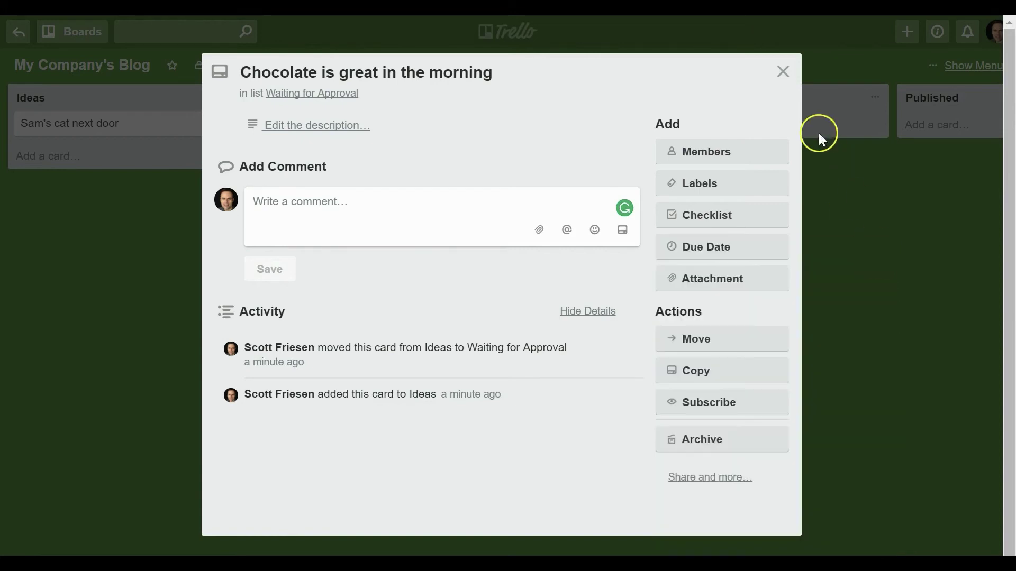
left_click(783, 72)
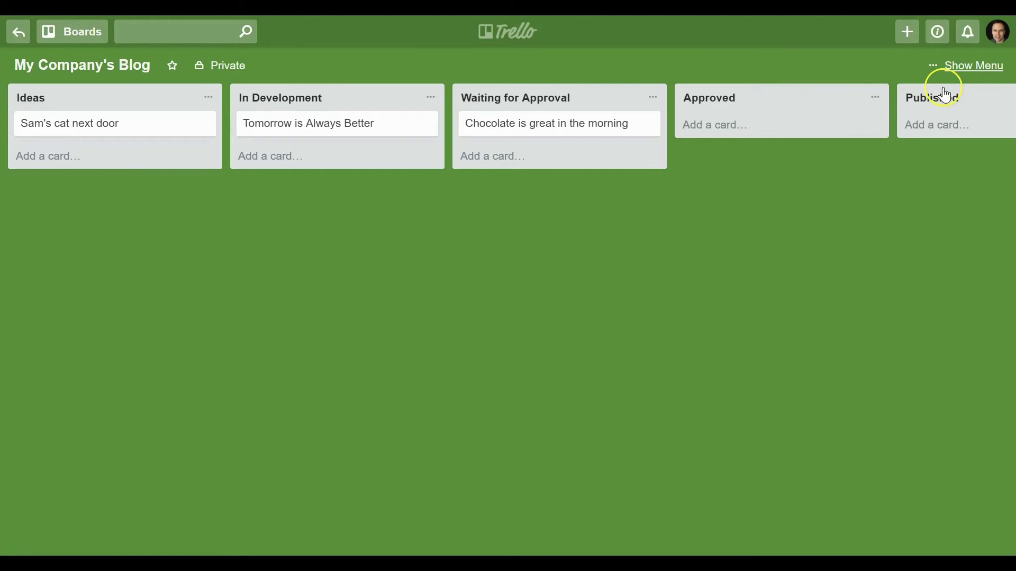
left_click(961, 67)
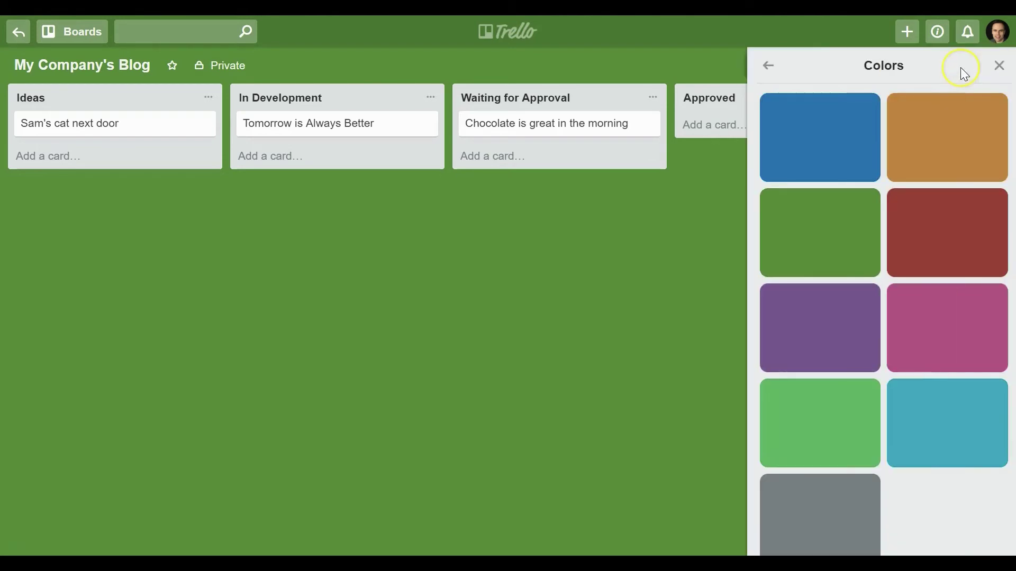
left_click(770, 69)
left_click(768, 72)
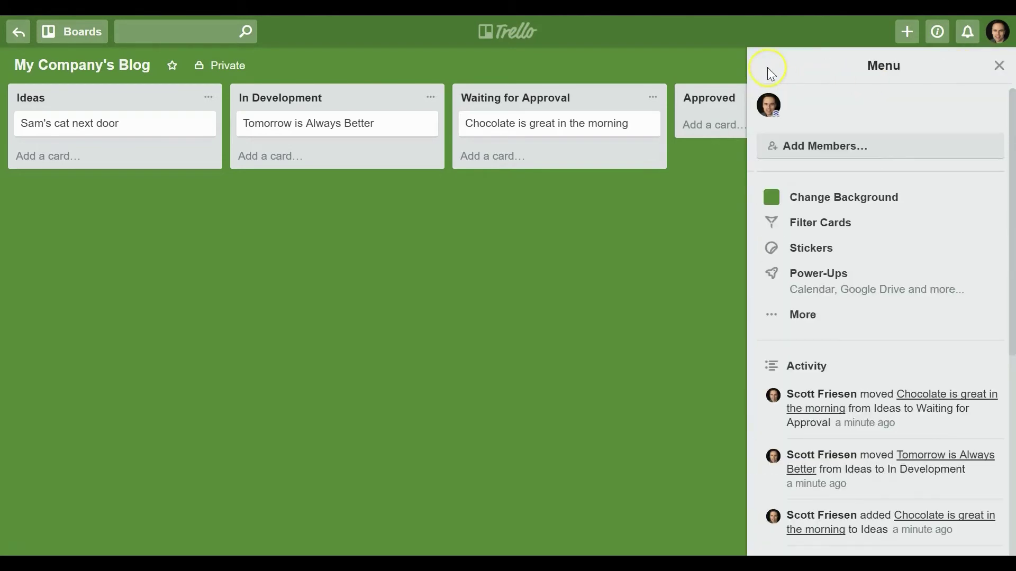
left_click(823, 282)
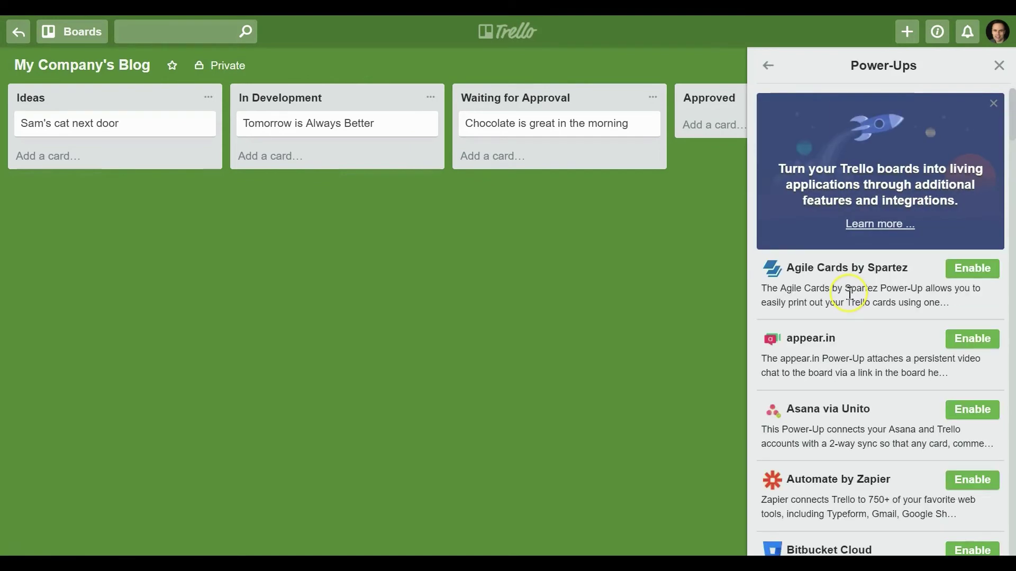
scroll(896, 359, "down", 9)
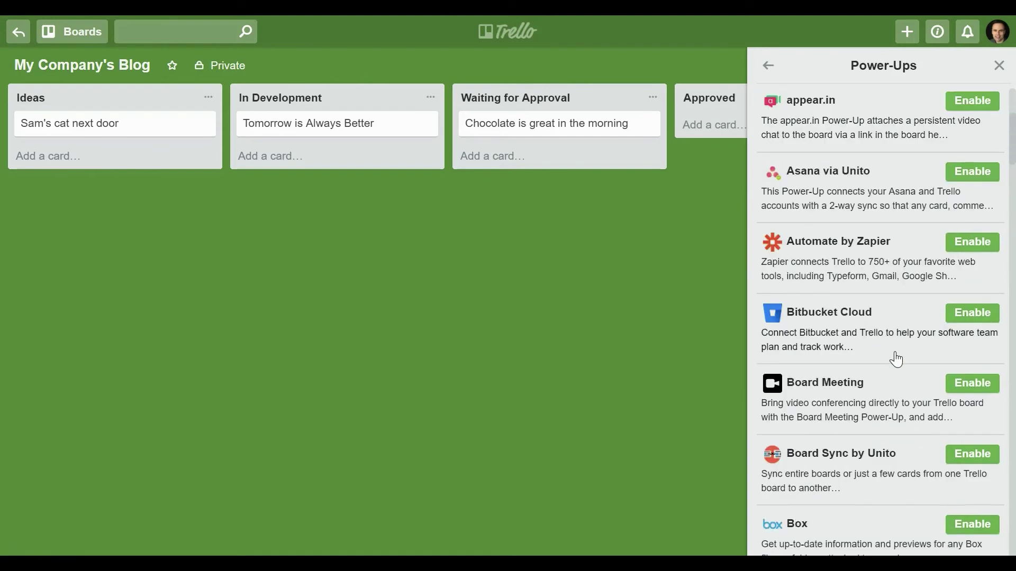
scroll(896, 359, "down", 16)
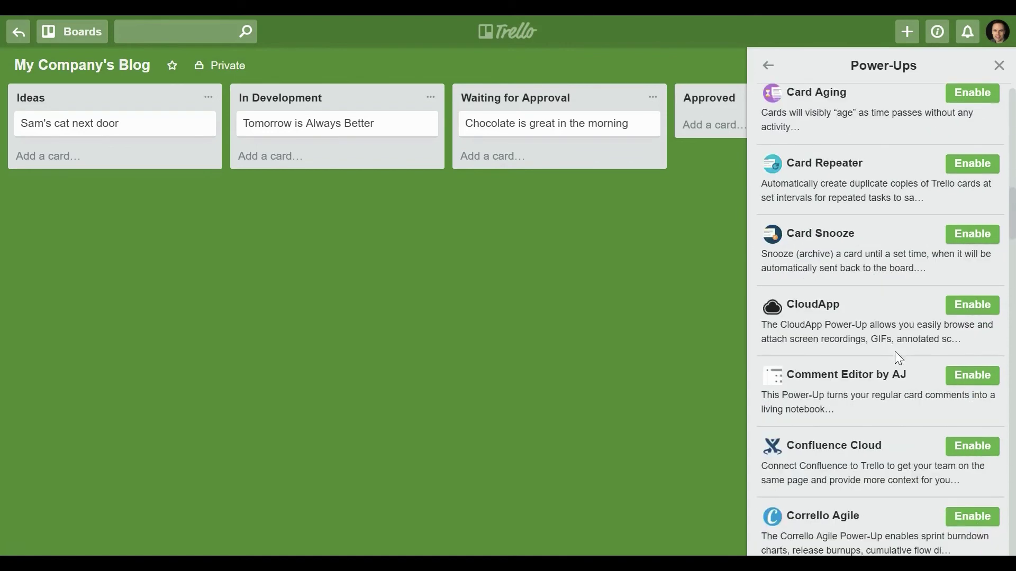
scroll(895, 359, "down", 8)
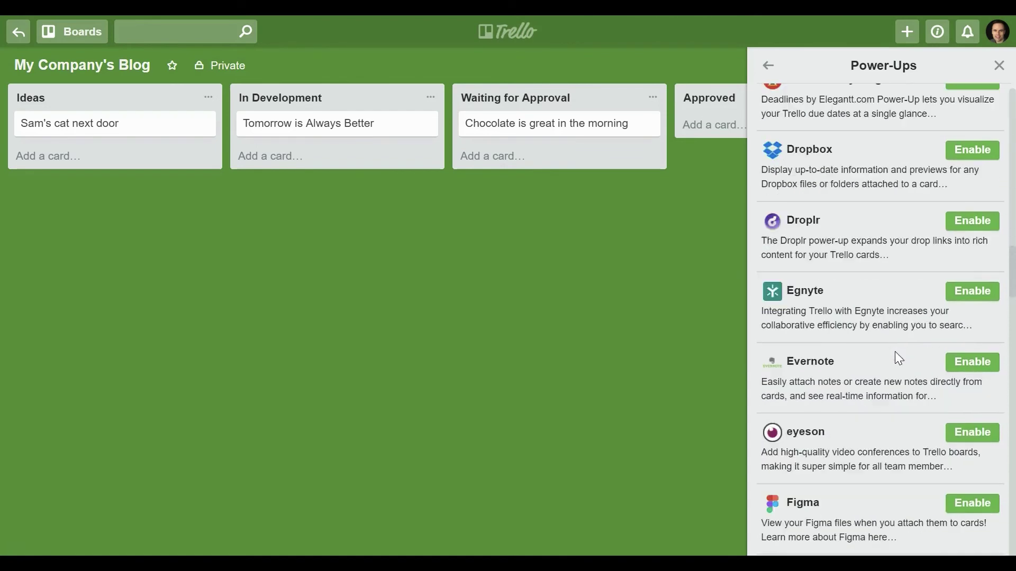
scroll(896, 359, "down", 6)
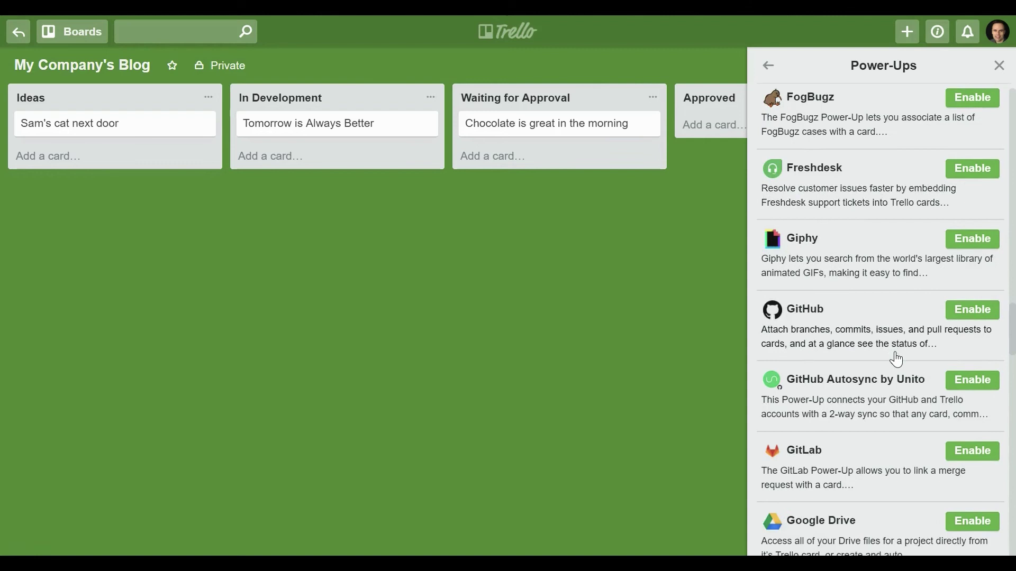
scroll(896, 357, "down", 2)
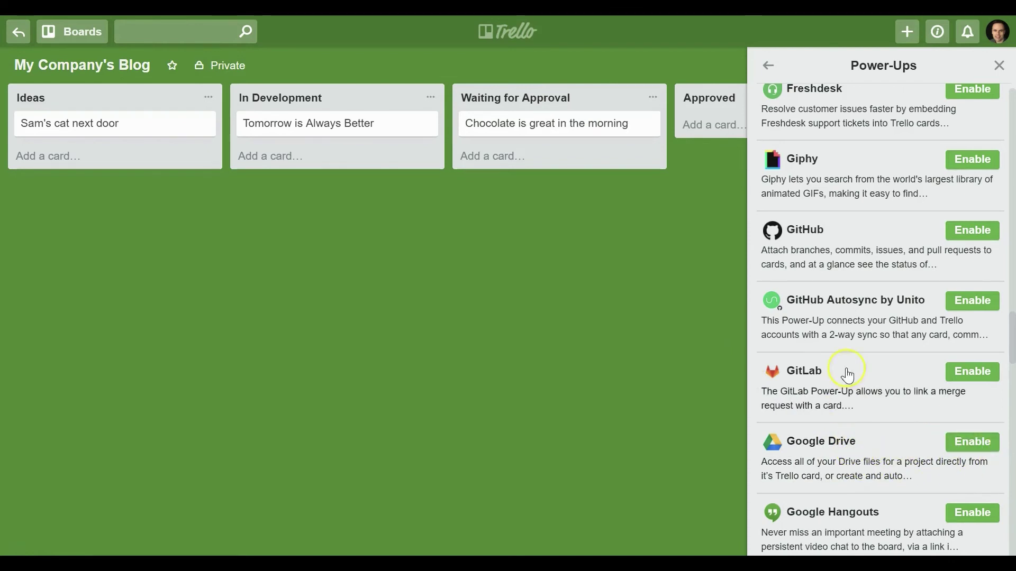
Close the Power-Ups panel and move the Chocolate card into the Approved list.
left_click(1000, 66)
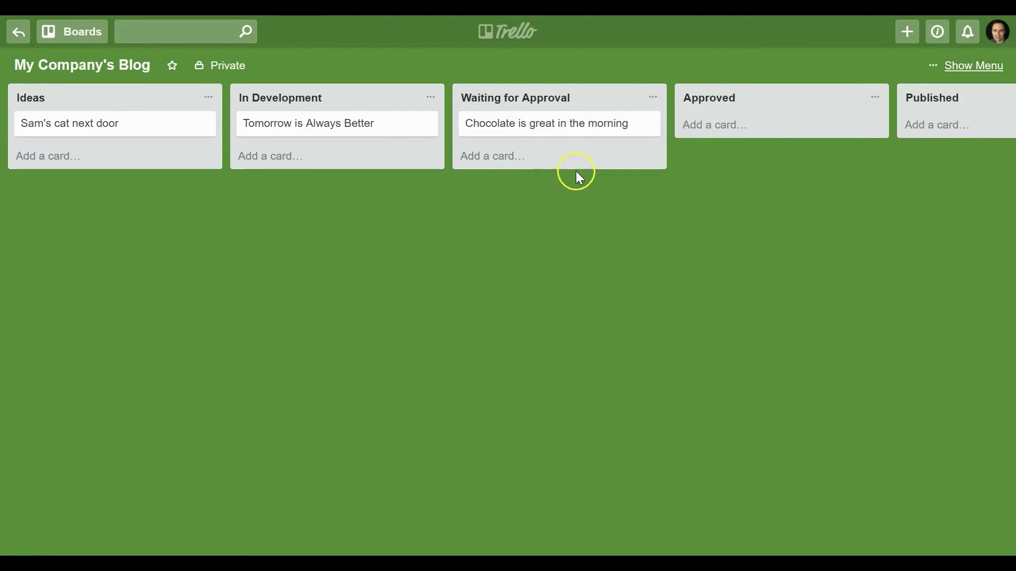
left_click_drag(551, 125, 764, 137)
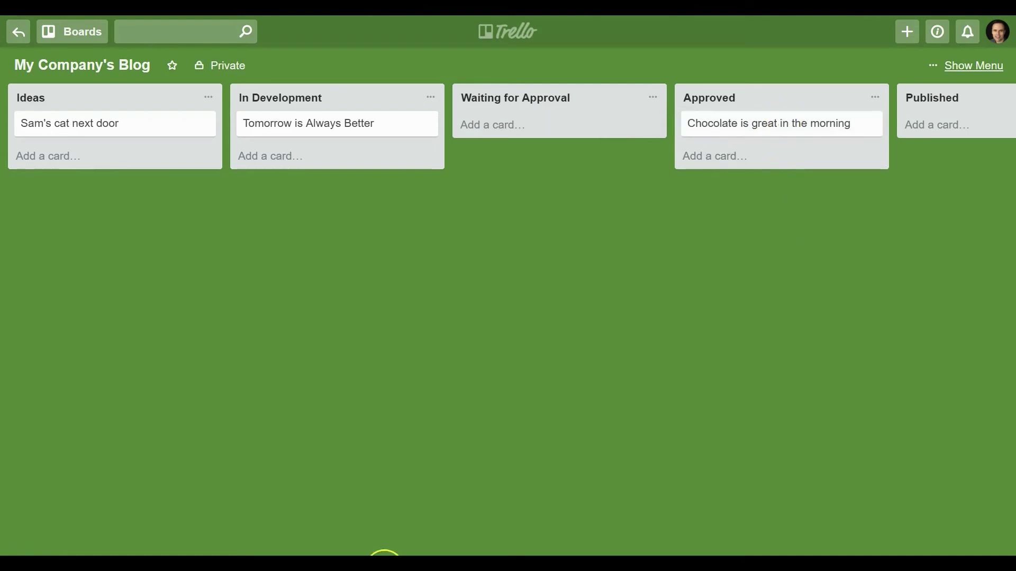
left_click_drag(390, 554, 587, 555)
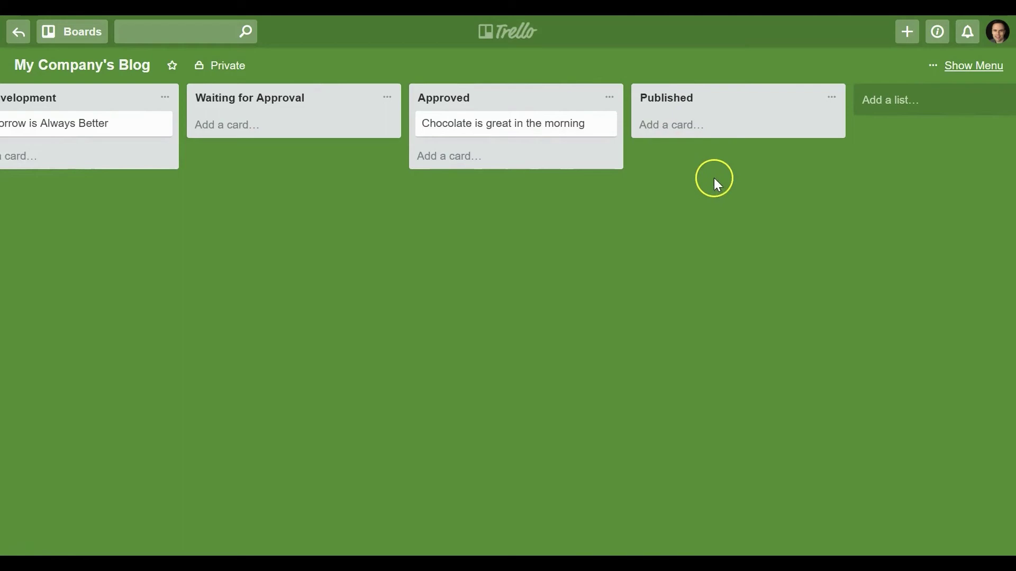
Give the 'Chocolate is great in the morning' card a due date of Oct 18, 12:00 PM.
left_click(520, 126)
left_click(715, 248)
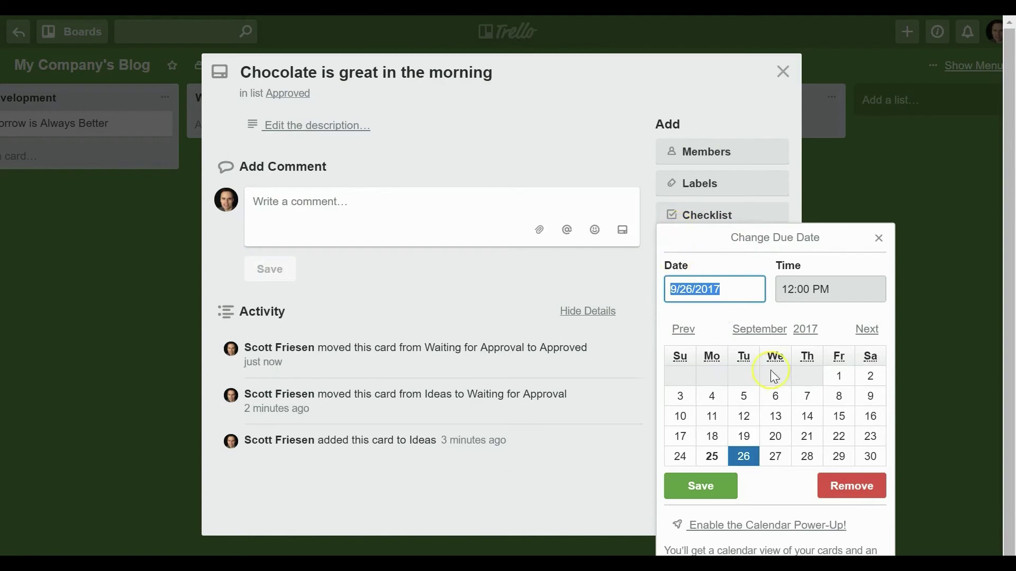
left_click(867, 329)
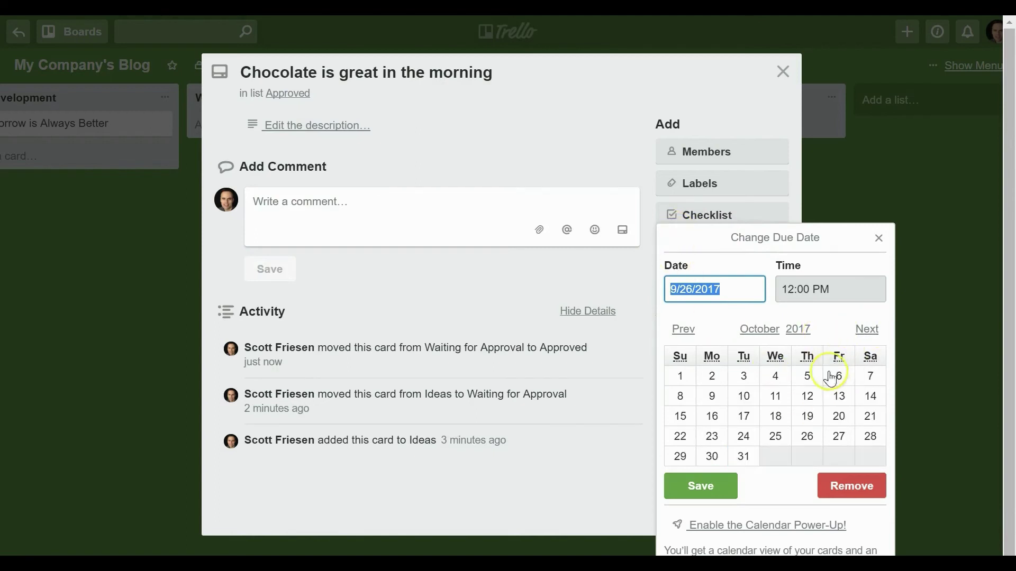
left_click(778, 418)
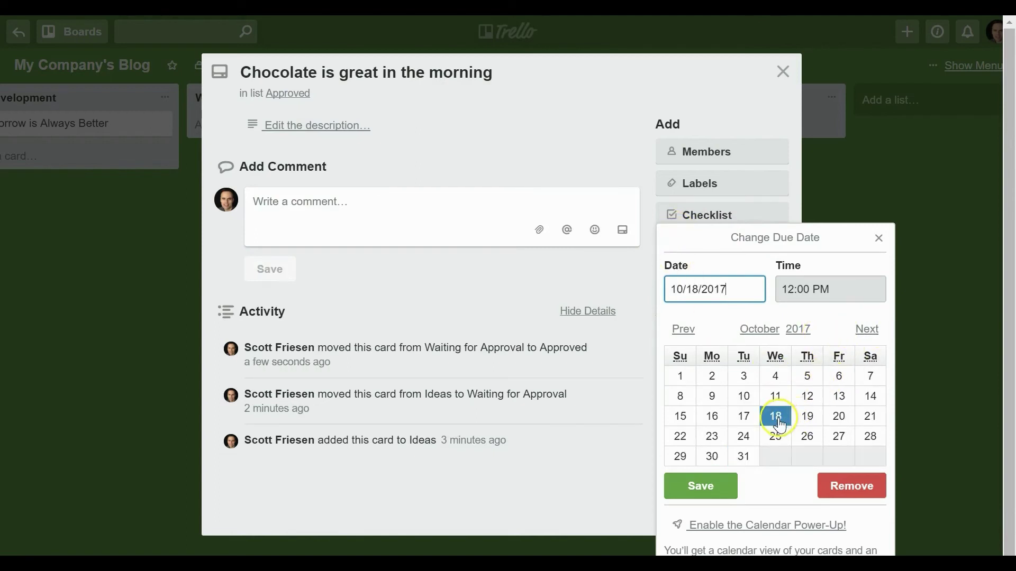
left_click(704, 487)
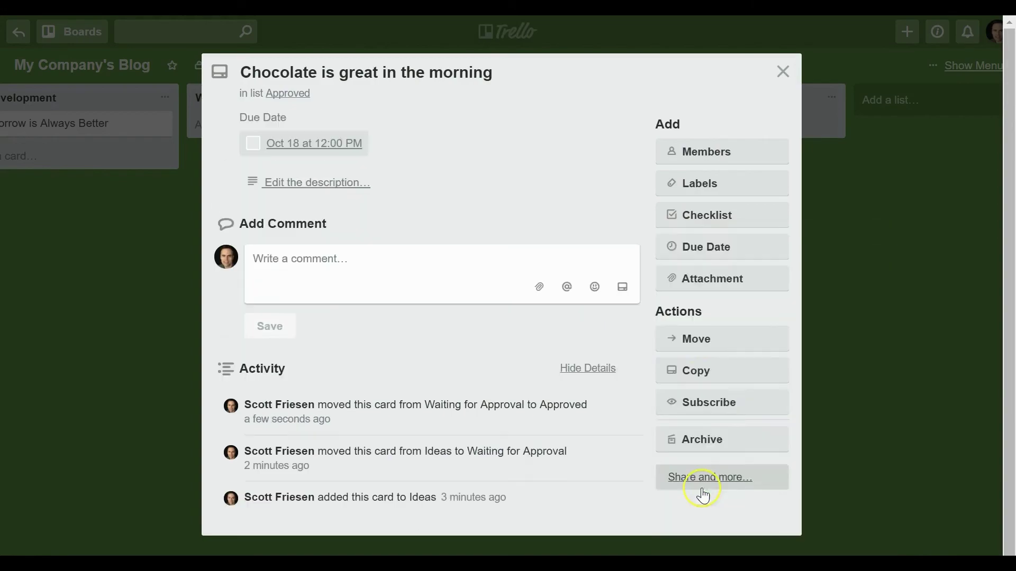
left_click(783, 71)
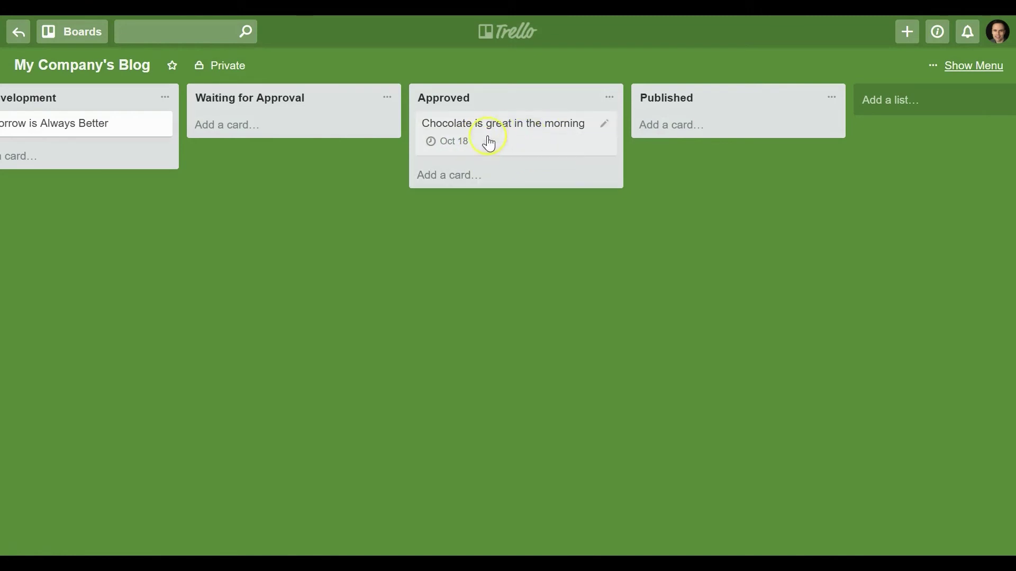
Move the Chocolate card to Published and mark its Oct 18 due date complete.
left_click_drag(492, 124, 713, 127)
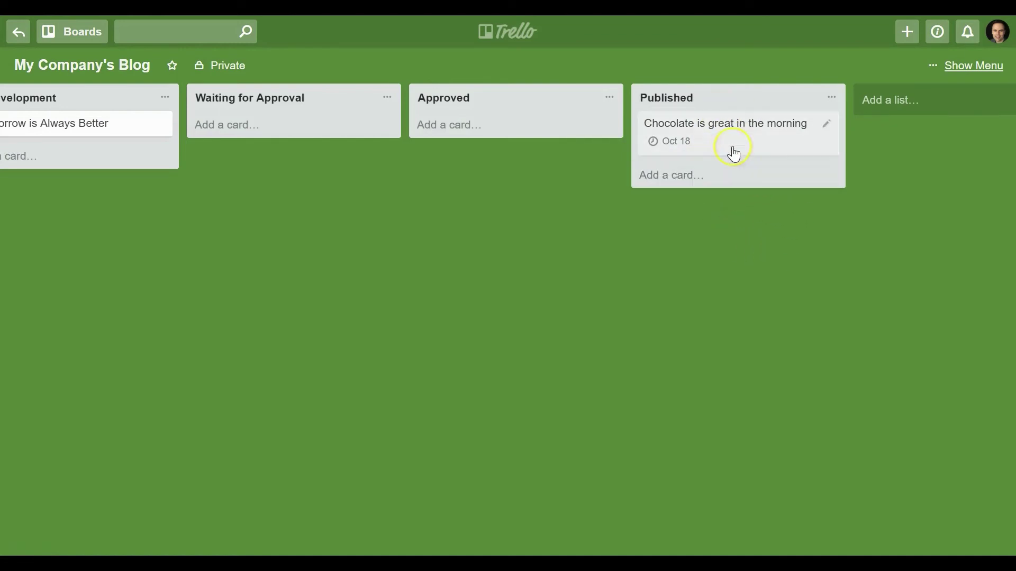
left_click(687, 150)
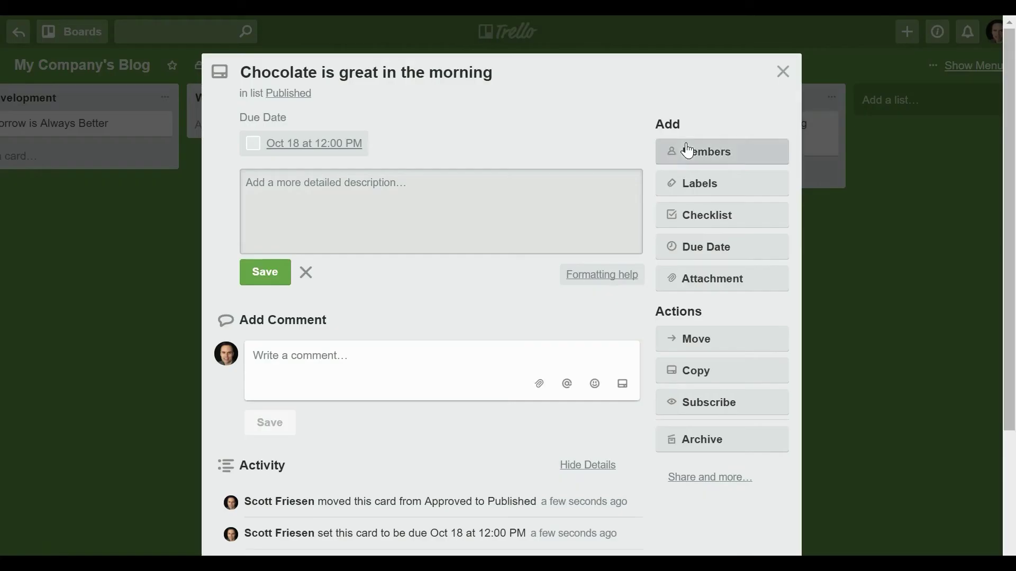
left_click(254, 145)
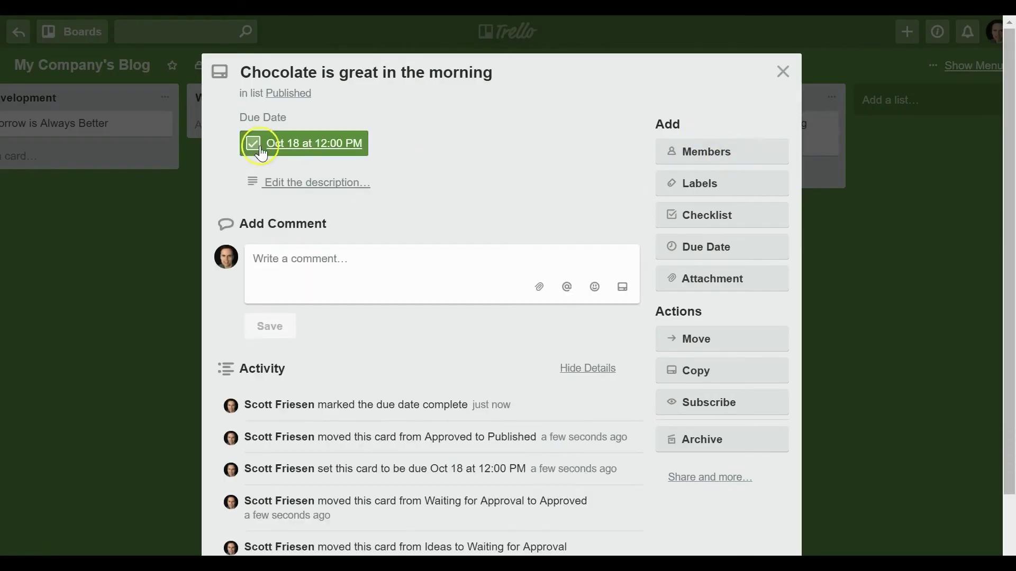
left_click(782, 73)
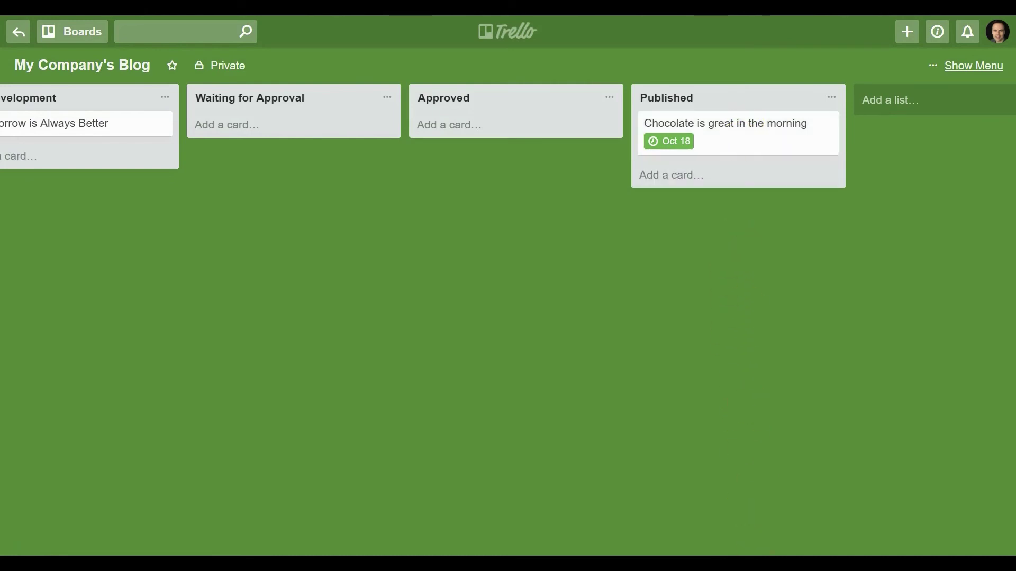
Archive the 'Chocolate is great in the morning' card from its details.
left_click(730, 125)
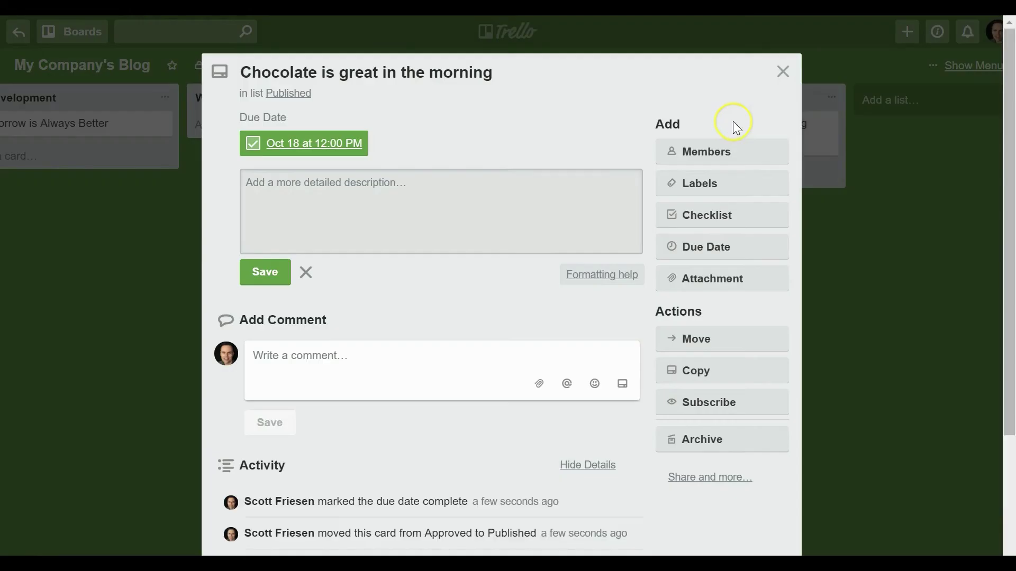
left_click(699, 442)
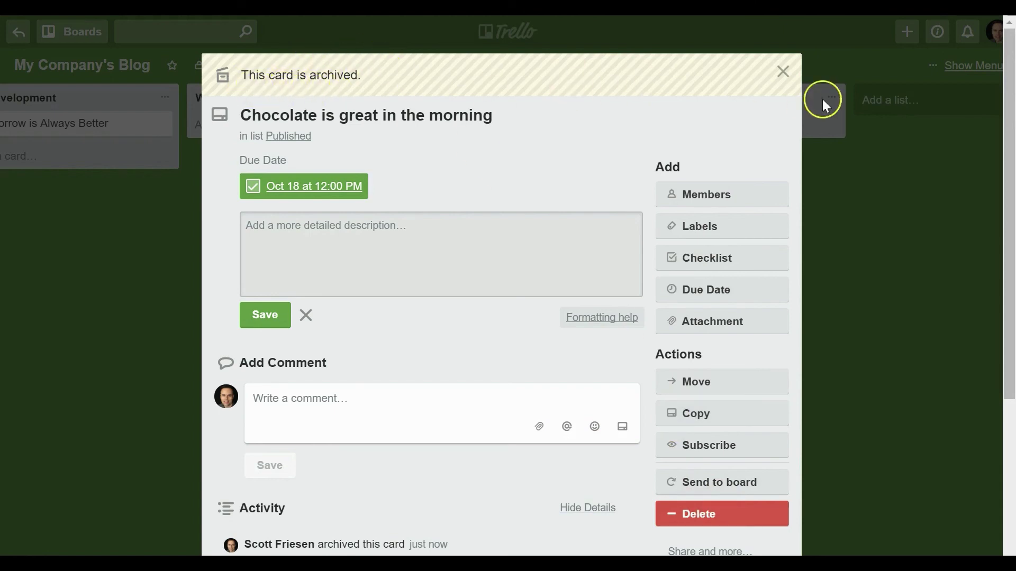
left_click(783, 71)
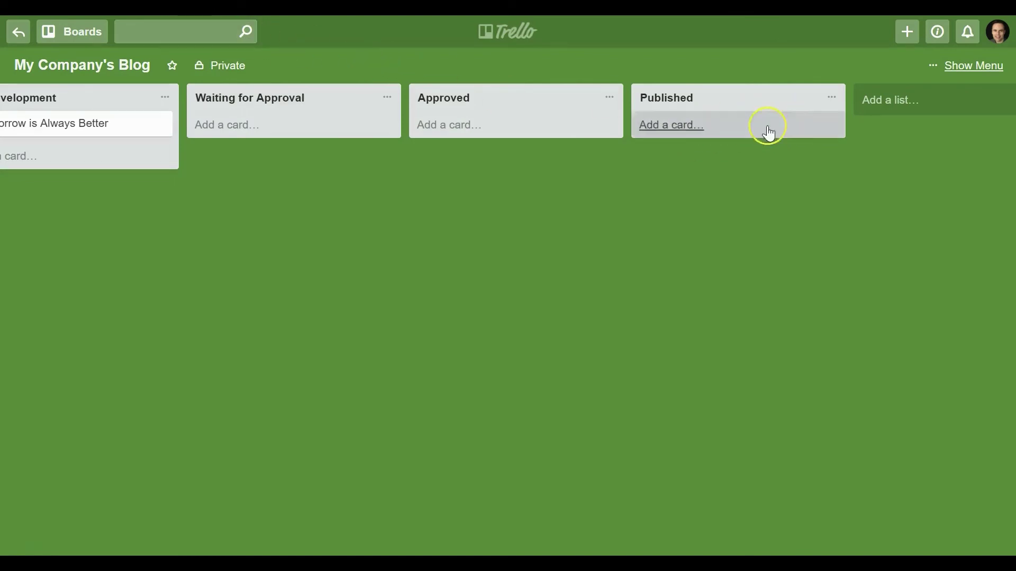
left_click(961, 74)
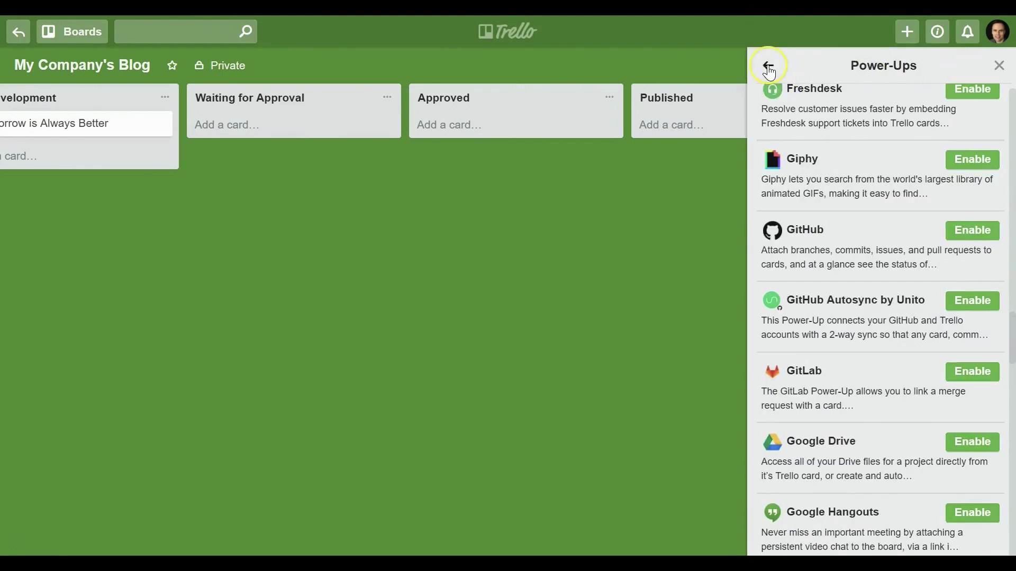
left_click(768, 69)
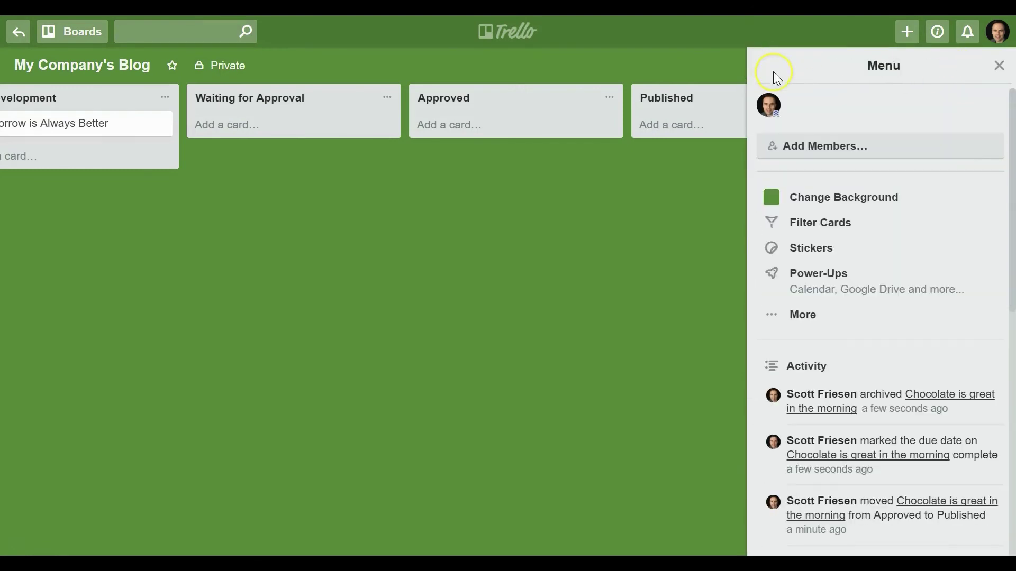
left_click(817, 315)
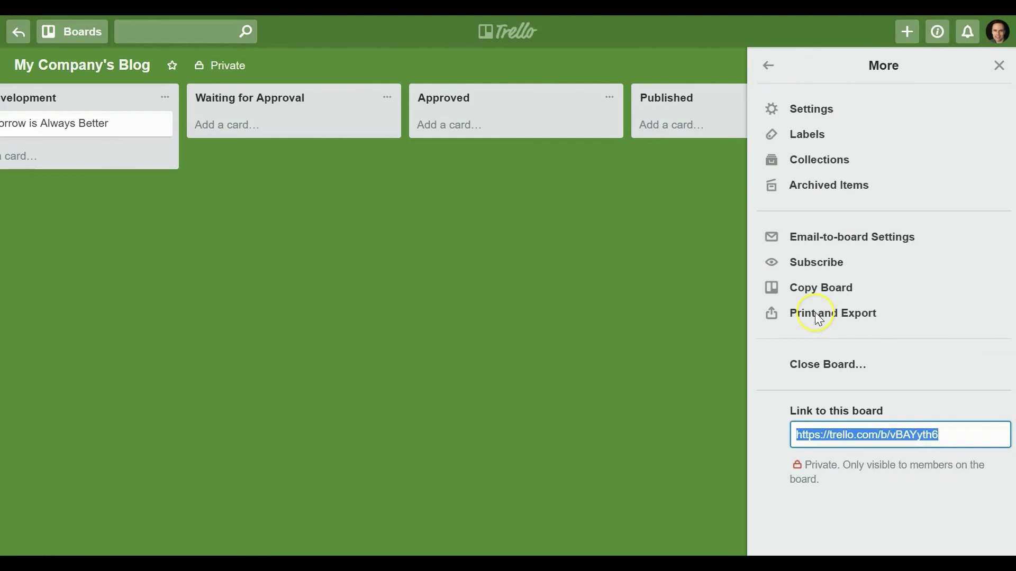
left_click(824, 184)
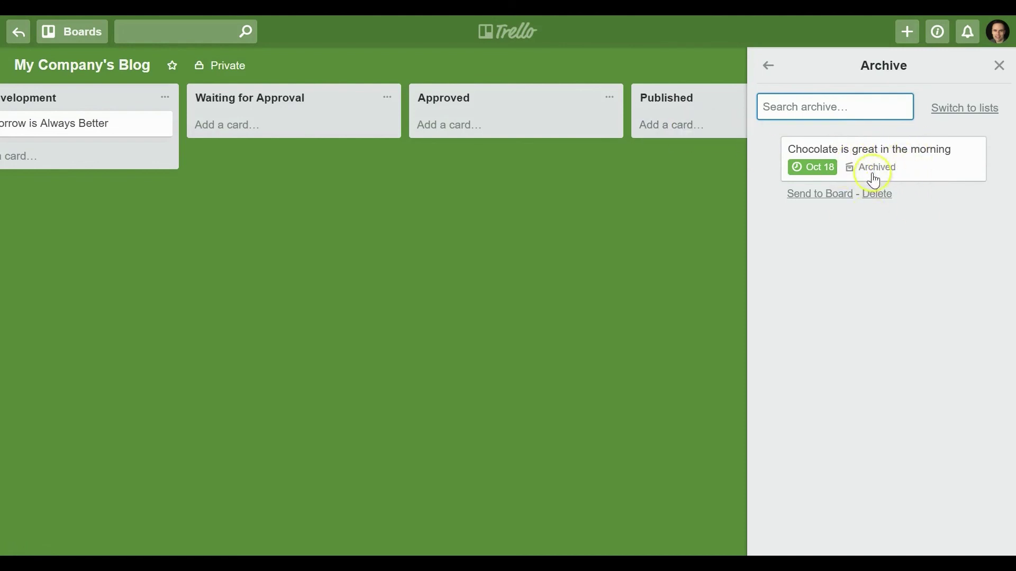
left_click(999, 65)
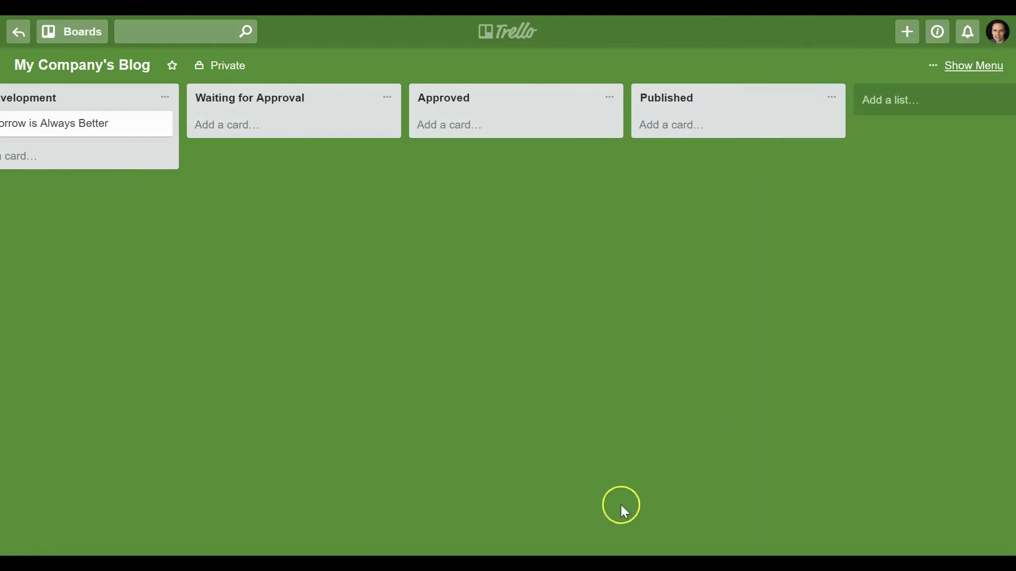
scroll(272, 544, "left", 5)
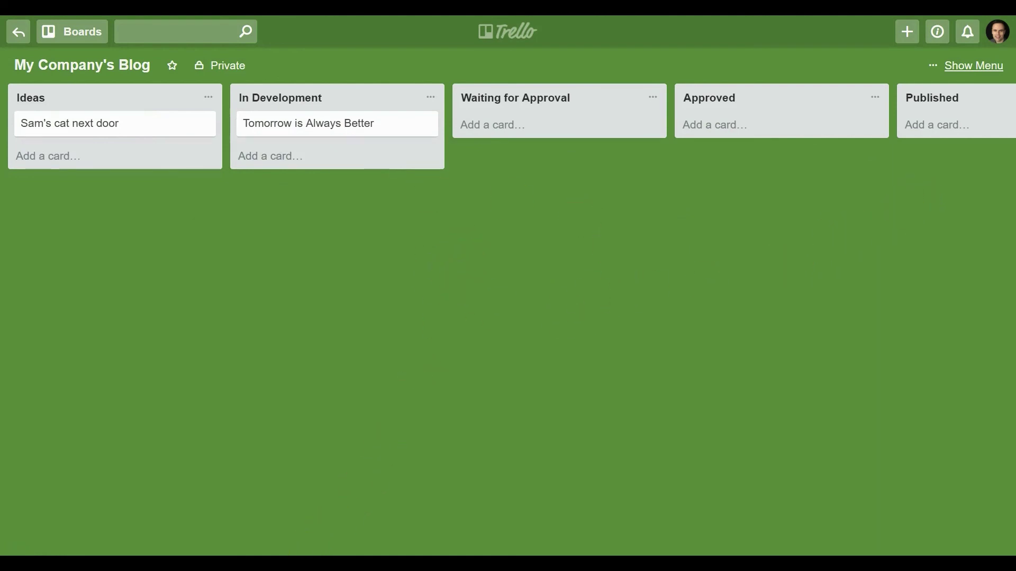
mouse_move(318, 553)
left_mouse_down()
mouse_move(344, 551)
mouse_move(317, 553)
left_mouse_up()
left_click(229, 497)
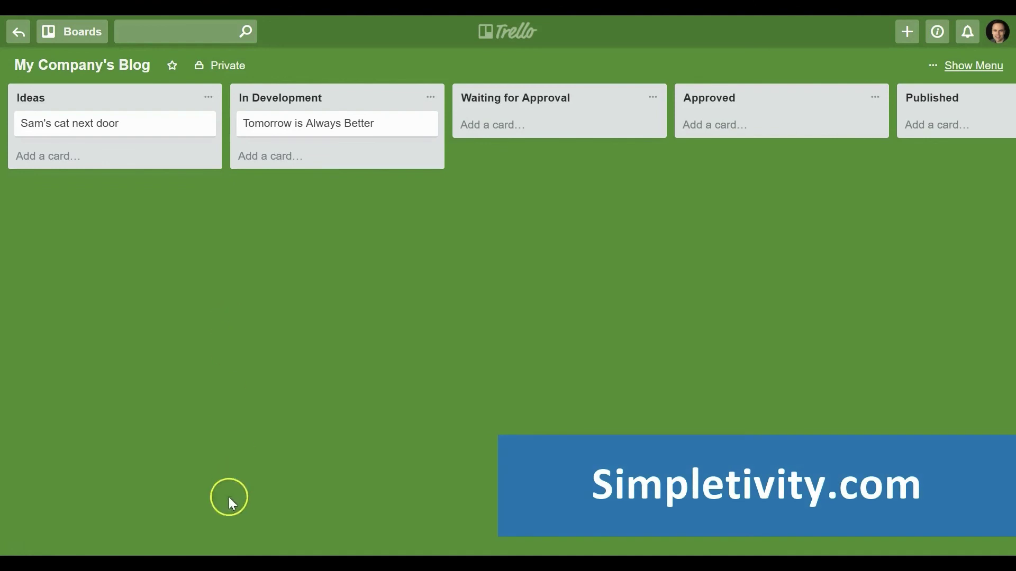
mouse_move(210, 554)
left_mouse_down()
mouse_move(286, 551)
mouse_move(221, 550)
left_mouse_up()
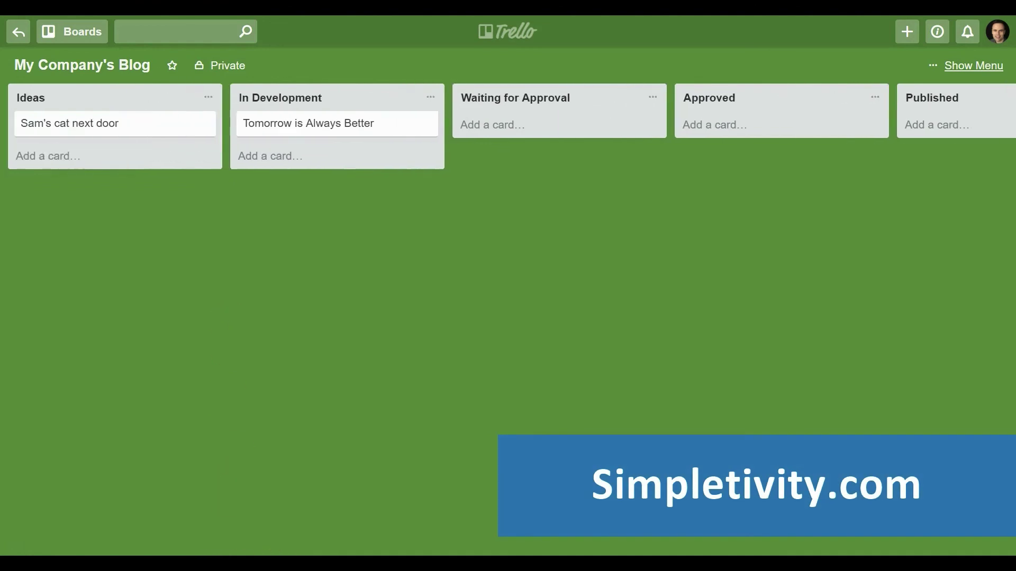